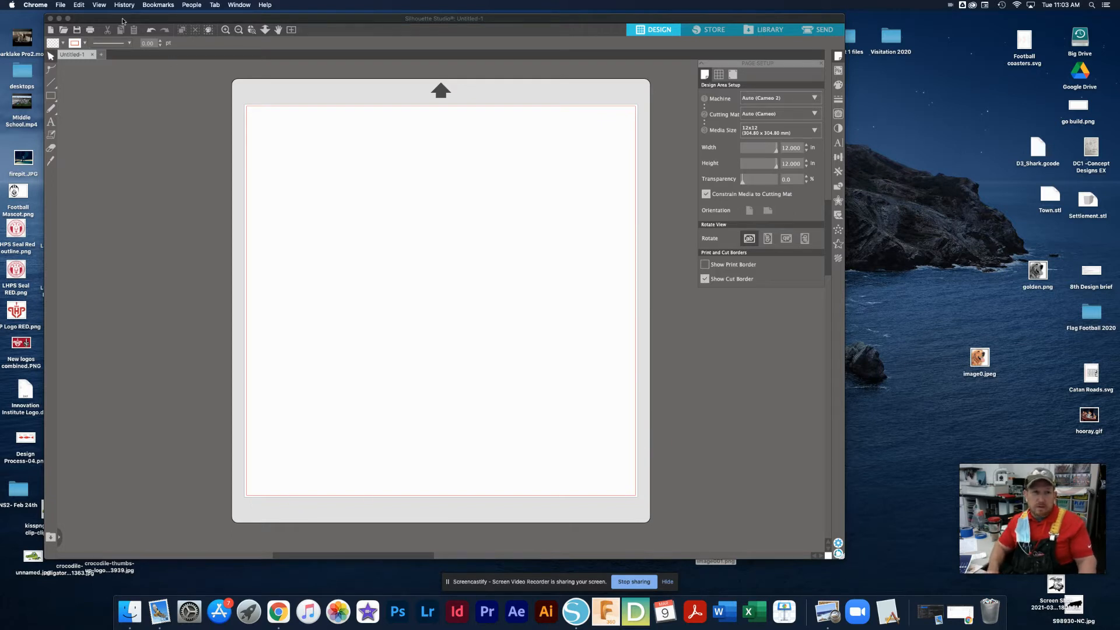
# Bring the design program to the front and show the grid on the page
pyautogui.click(190, 21)
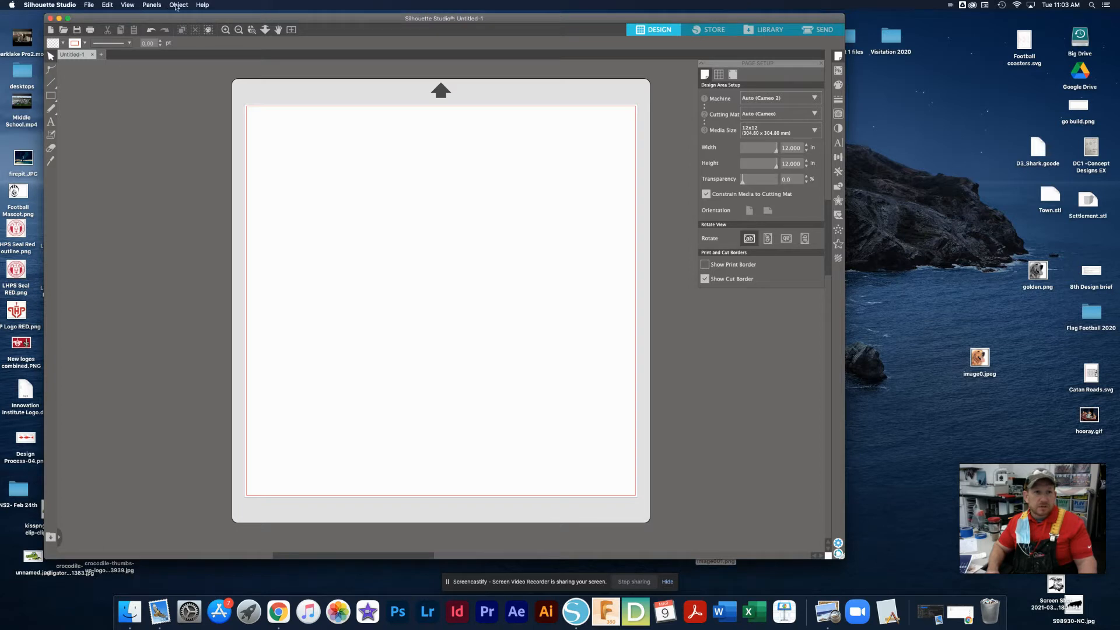
pyautogui.click(175, 6)
pyautogui.moveTo(127, 4)
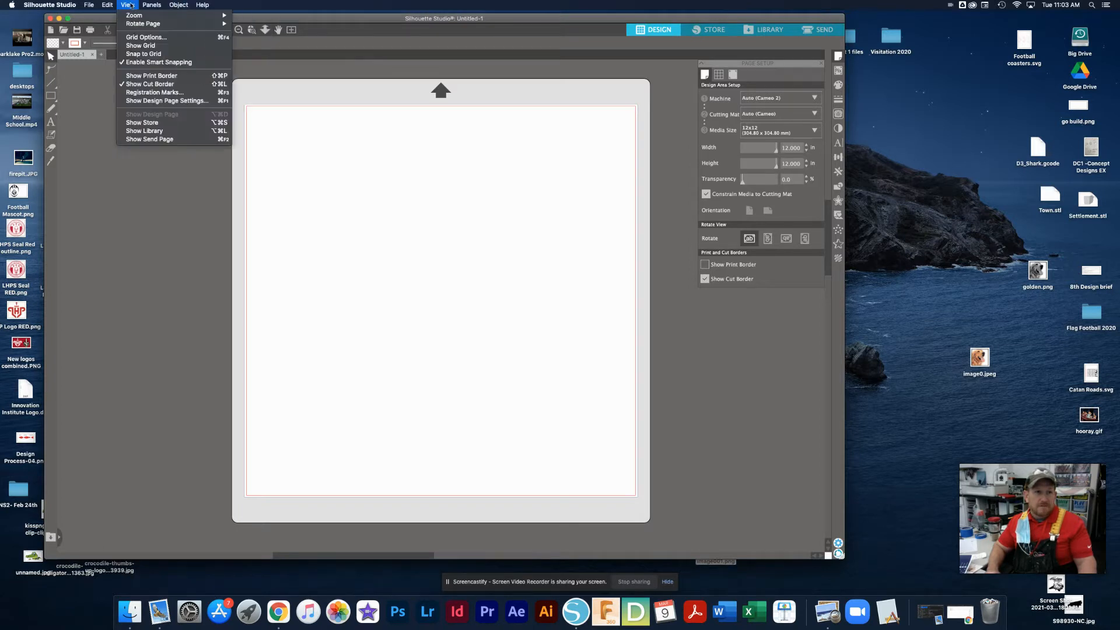
pyautogui.click(139, 46)
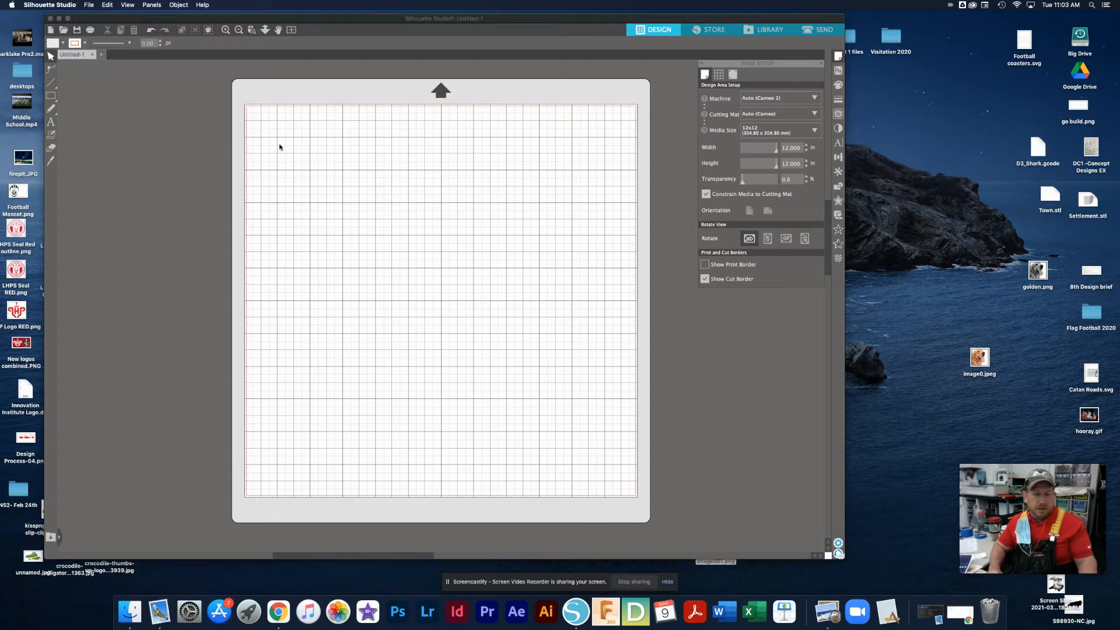
pyautogui.click(52, 83)
pyautogui.click(50, 96)
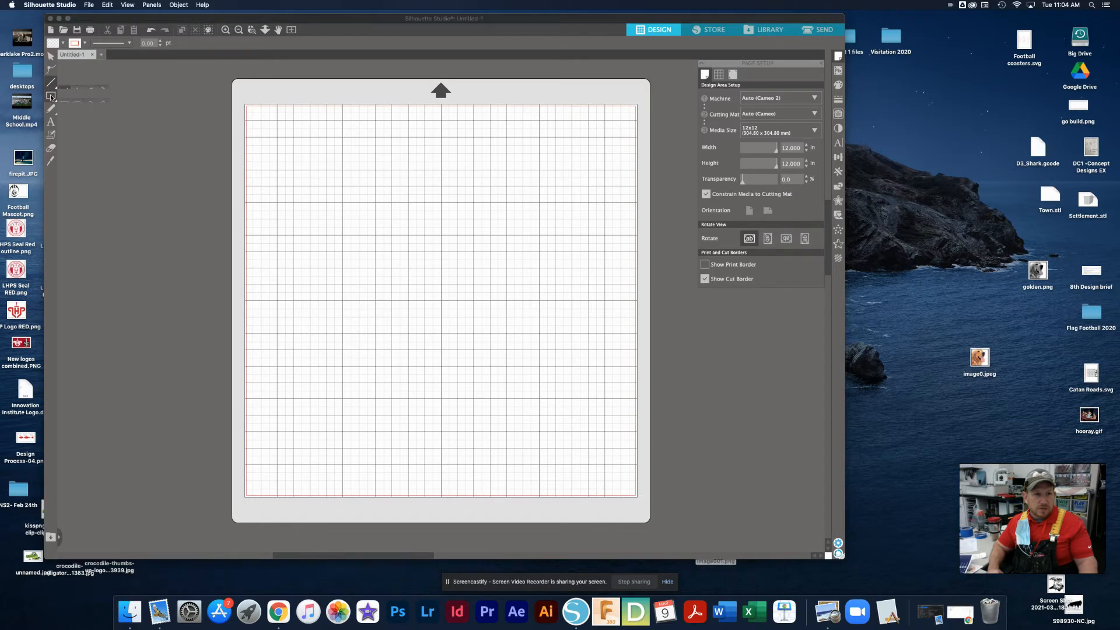
pyautogui.click(52, 110)
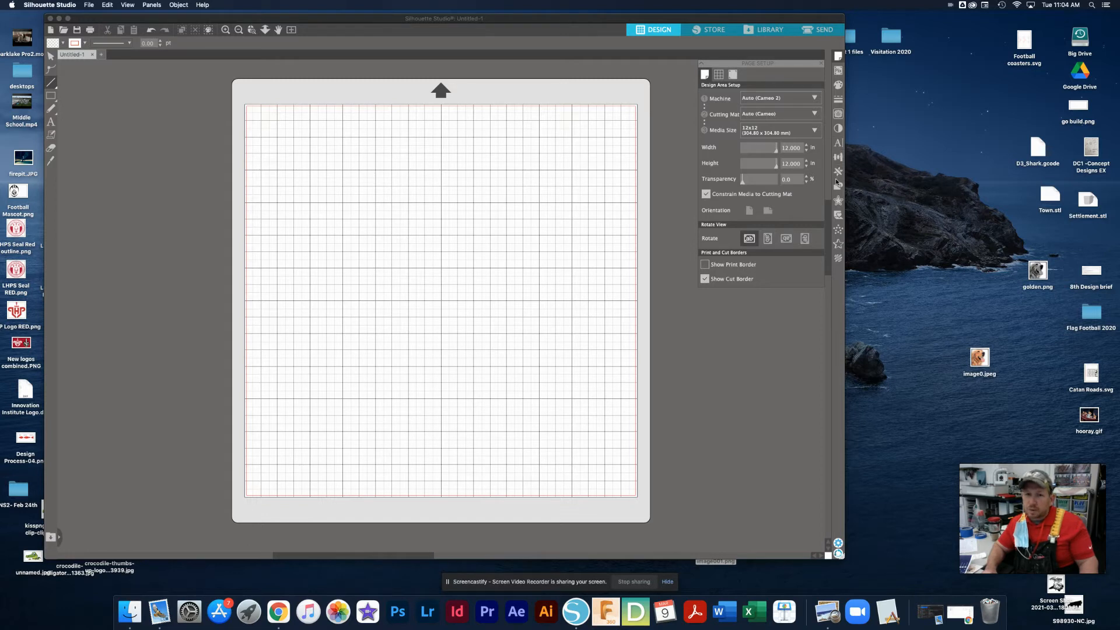
# Open the text style settings and add the text "Awesome" in the upper half of the page
pyautogui.click(839, 145)
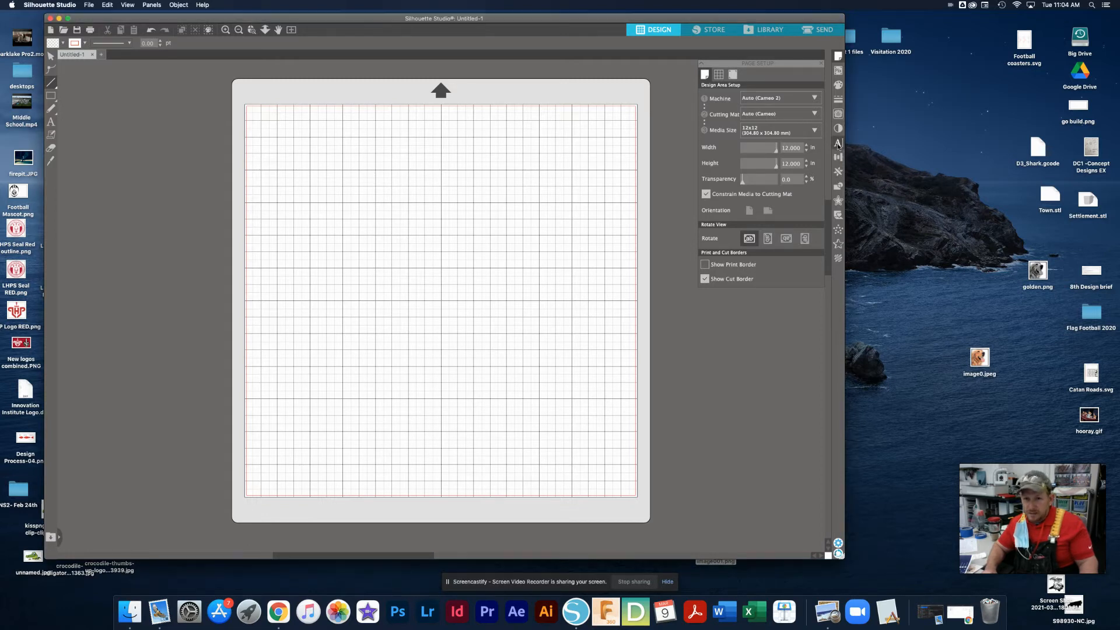
pyautogui.click(838, 145)
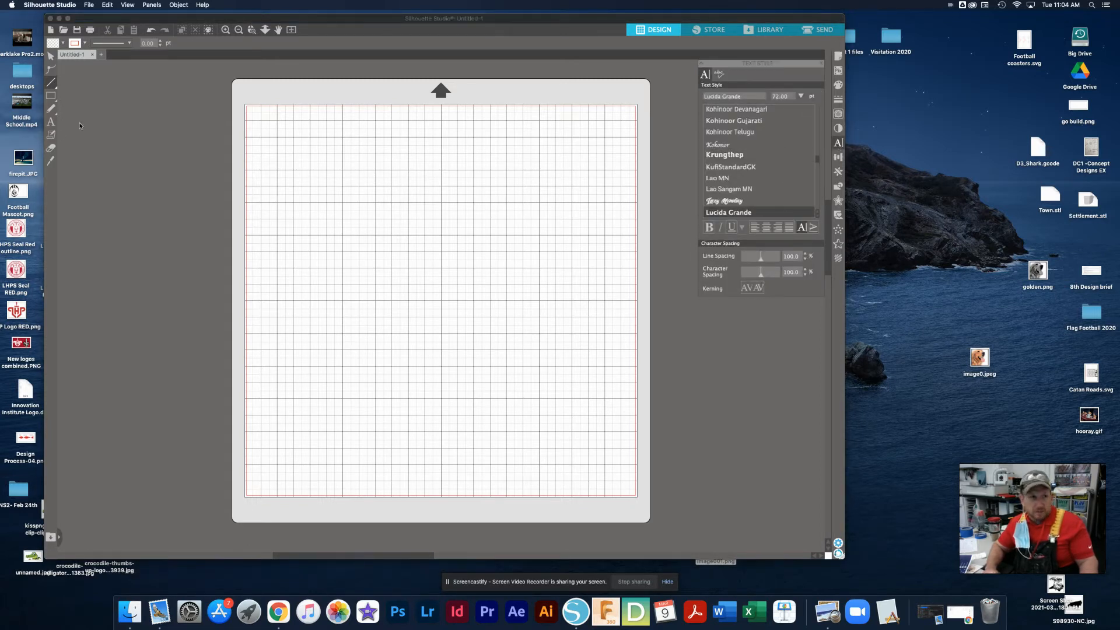
pyautogui.click(51, 122)
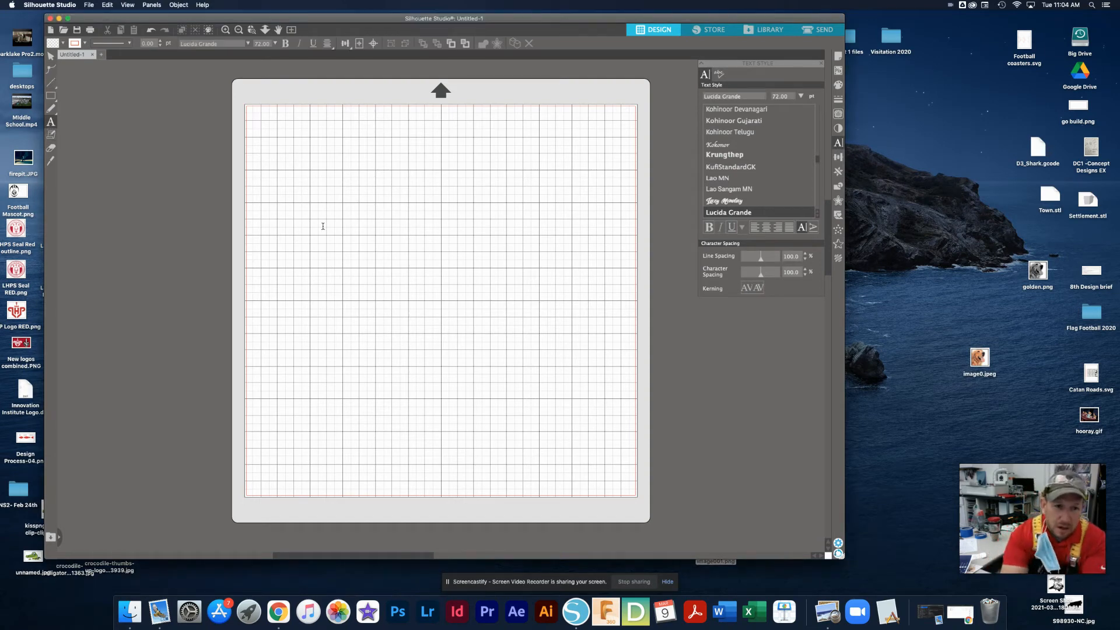
pyautogui.click(322, 226)
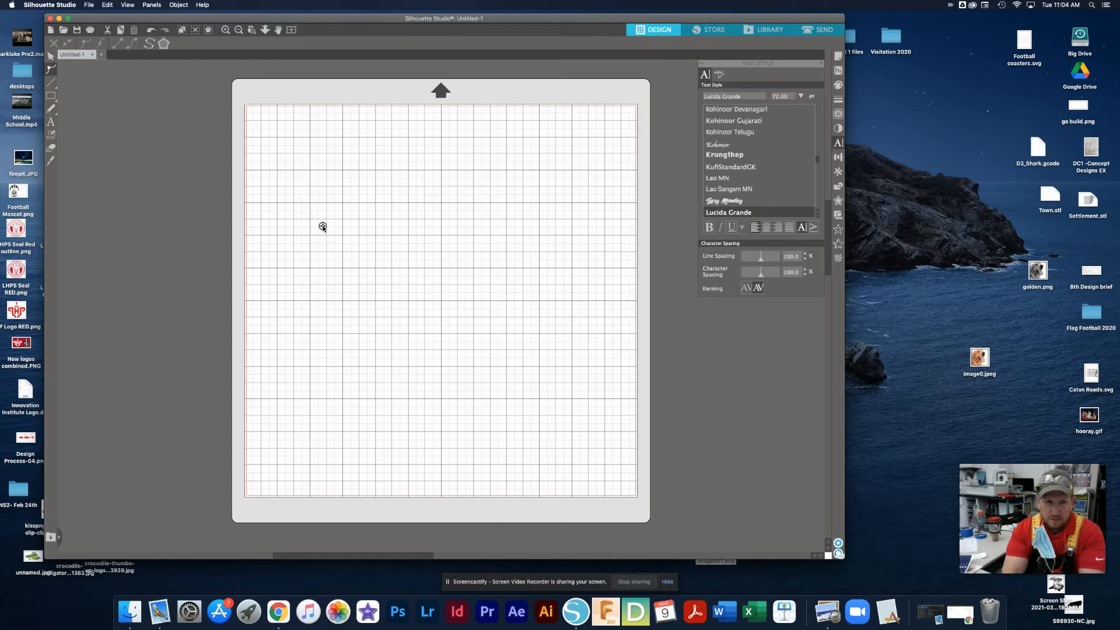
pyautogui.write('ASDF')
pyautogui.press('BackSpace')
pyautogui.press('BackSpace')
pyautogui.press('BackSpace')
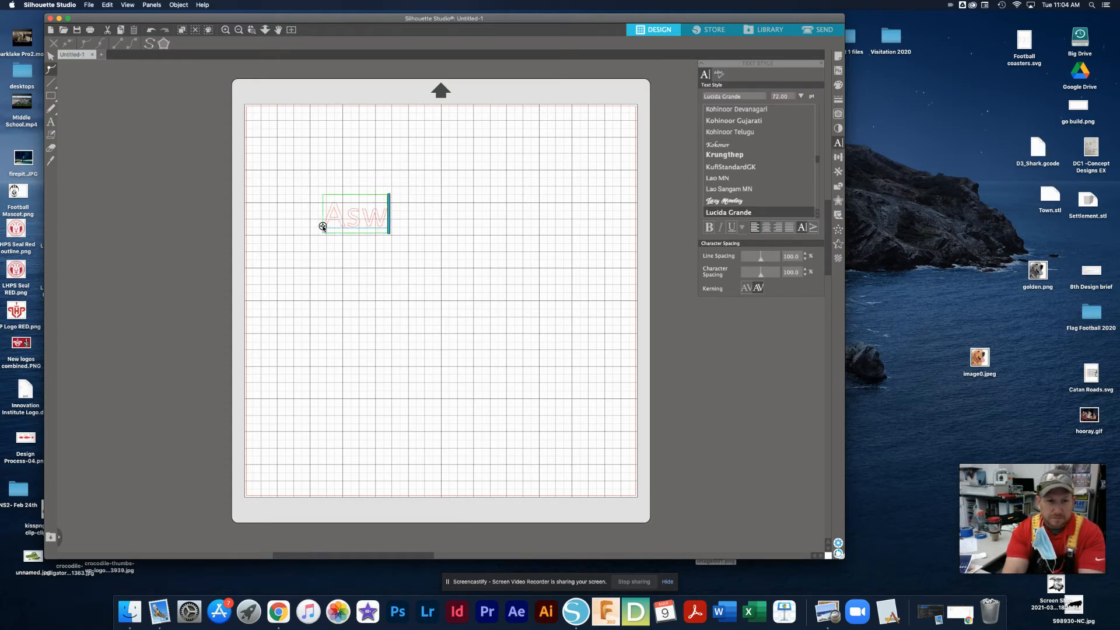
pyautogui.write('weseom')
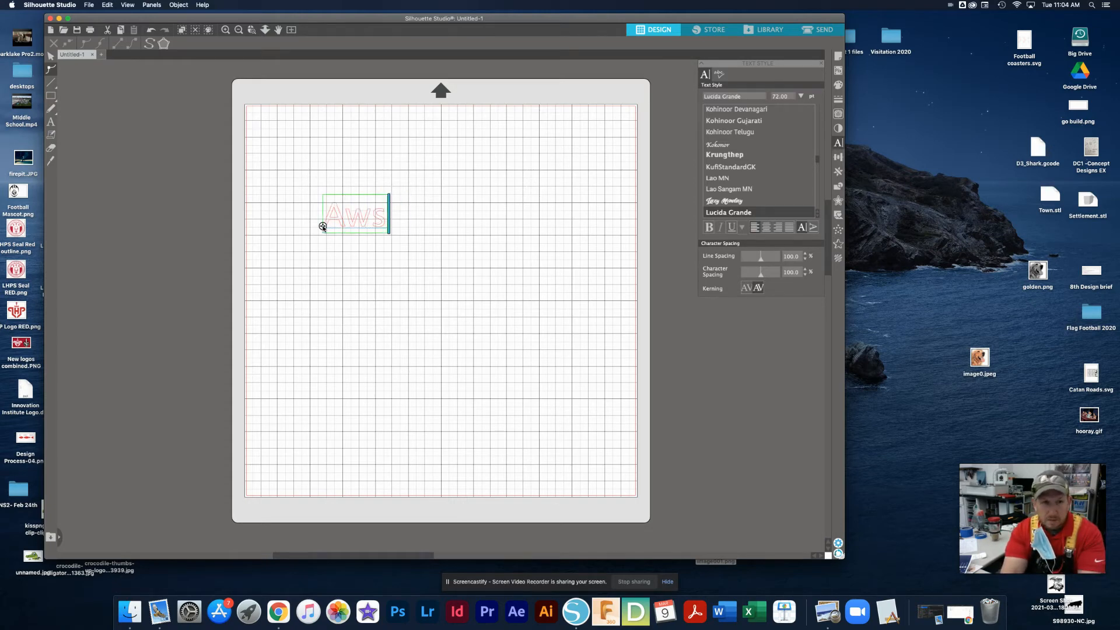
pyautogui.press('BackSpace')
pyautogui.press('BackSpace')
pyautogui.write('me')
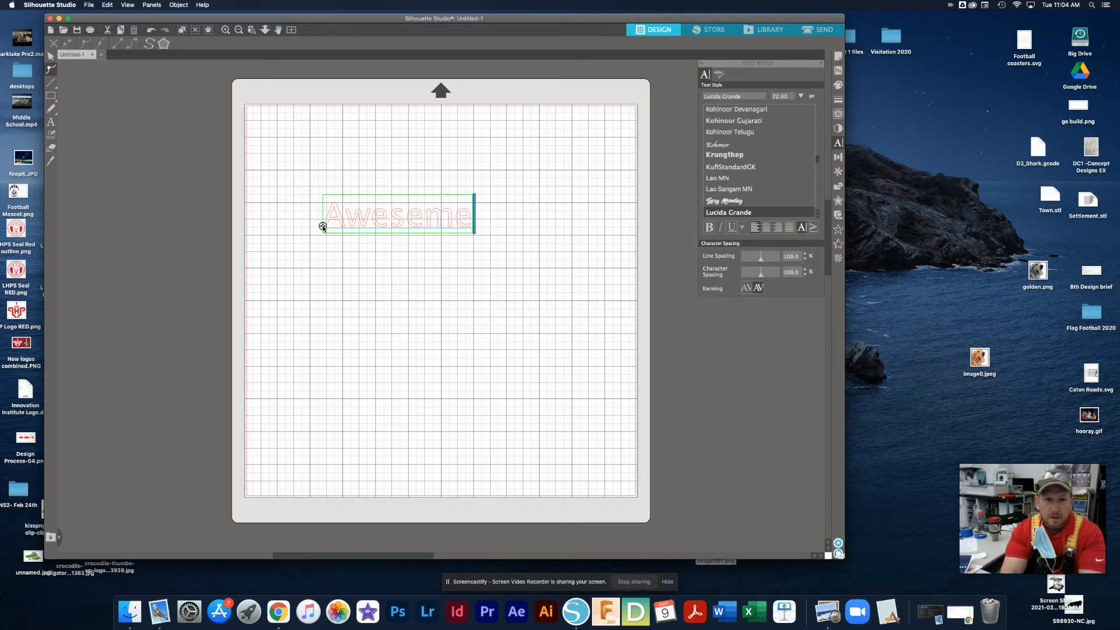
pyautogui.press('BackSpace')
pyautogui.press('BackSpace')
pyautogui.press('BackSpace')
pyautogui.write('ome')
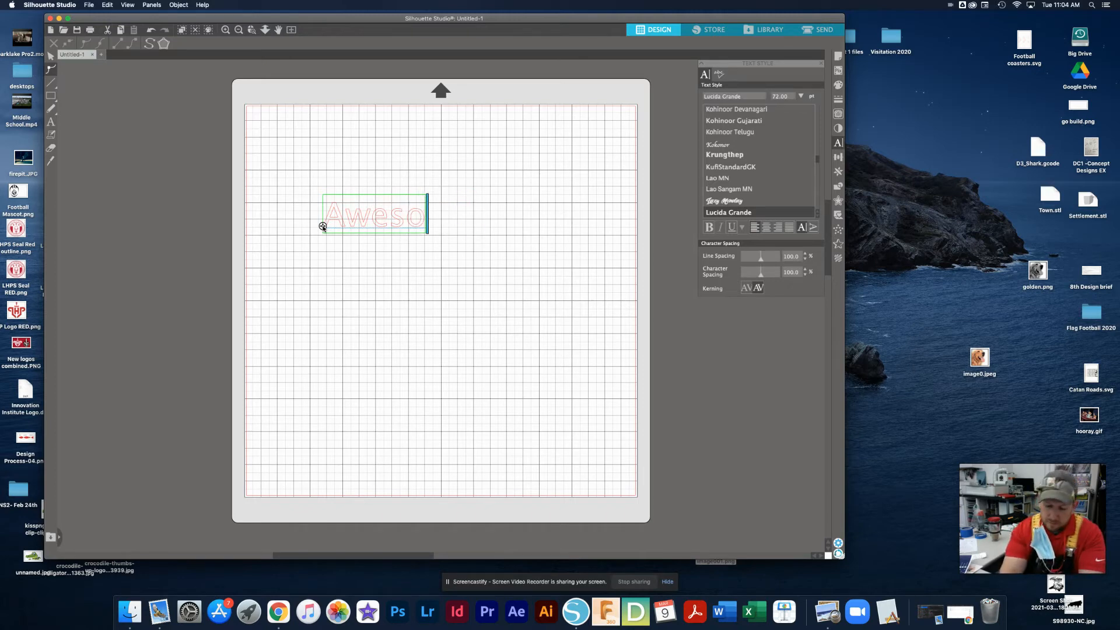
# Change the "Awesome" text to the Lazy Monday font and scale it up to about 7.7 in wide
pyautogui.click(347, 244)
pyautogui.click(334, 217)
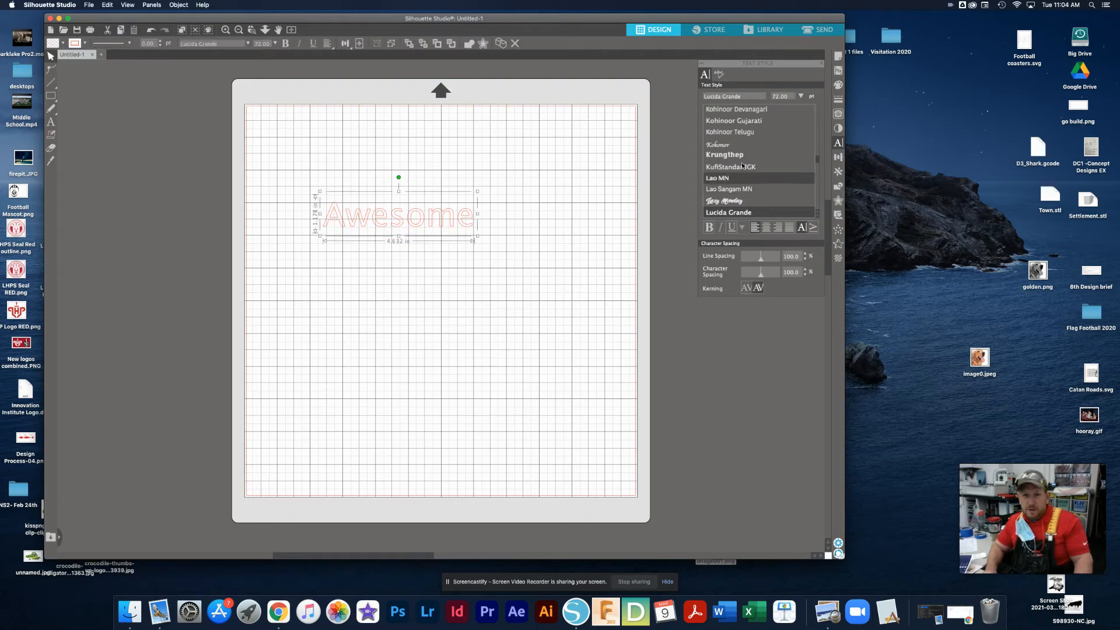
pyautogui.click(726, 201)
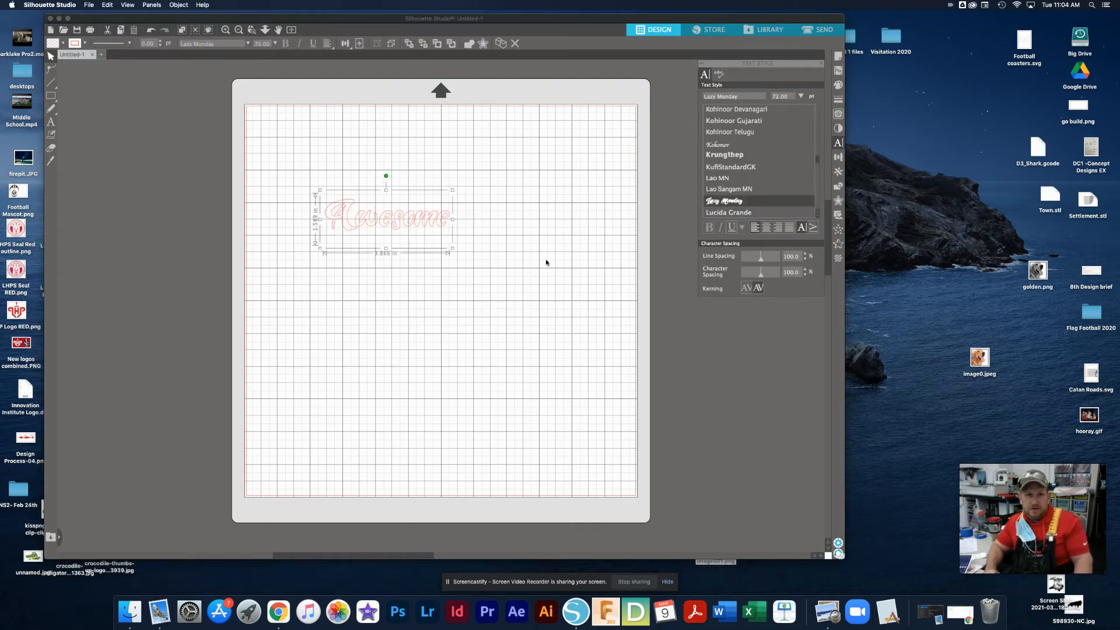
pyautogui.click(453, 251)
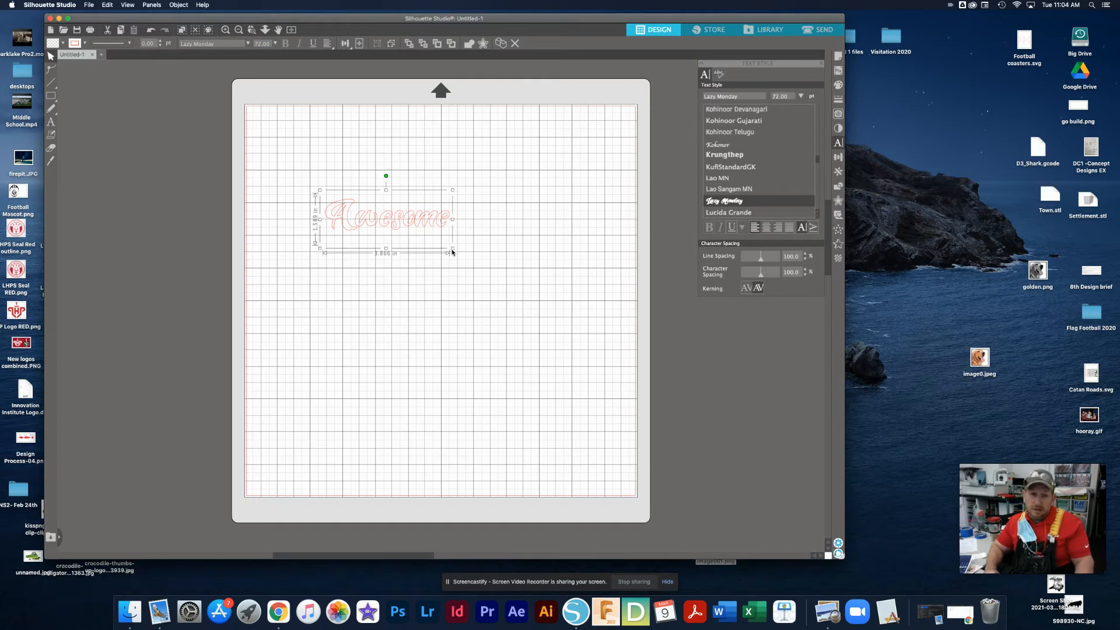
pyautogui.moveTo(453, 252); pyautogui.dragTo(571, 324)
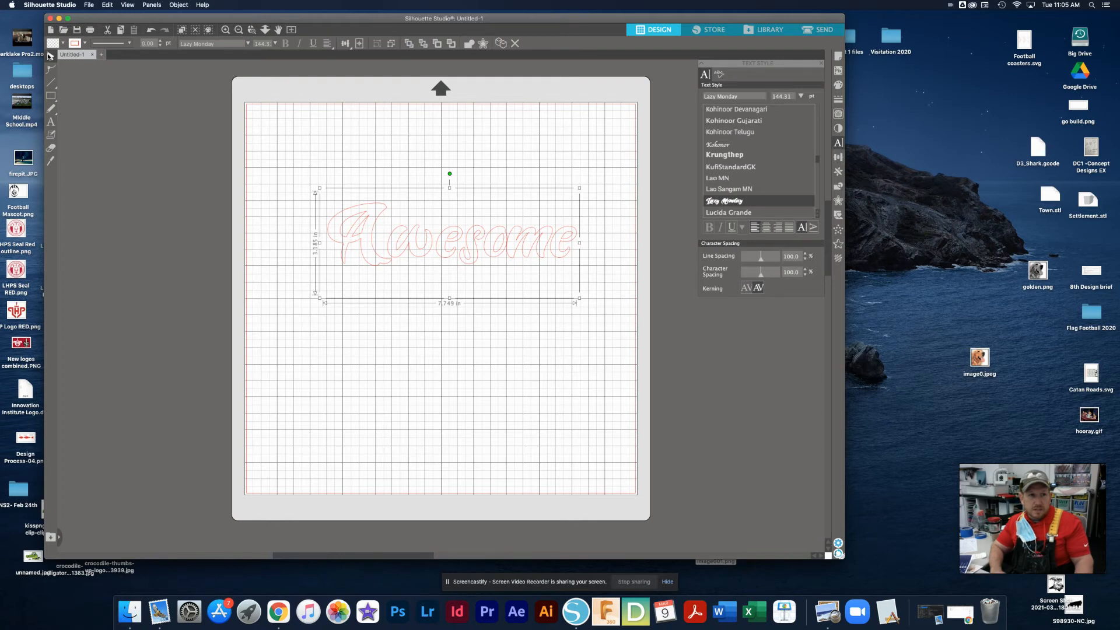
# Reselect the "Awesome" text and scale it down proportionally to about 6.2 in wide
pyautogui.click(51, 121)
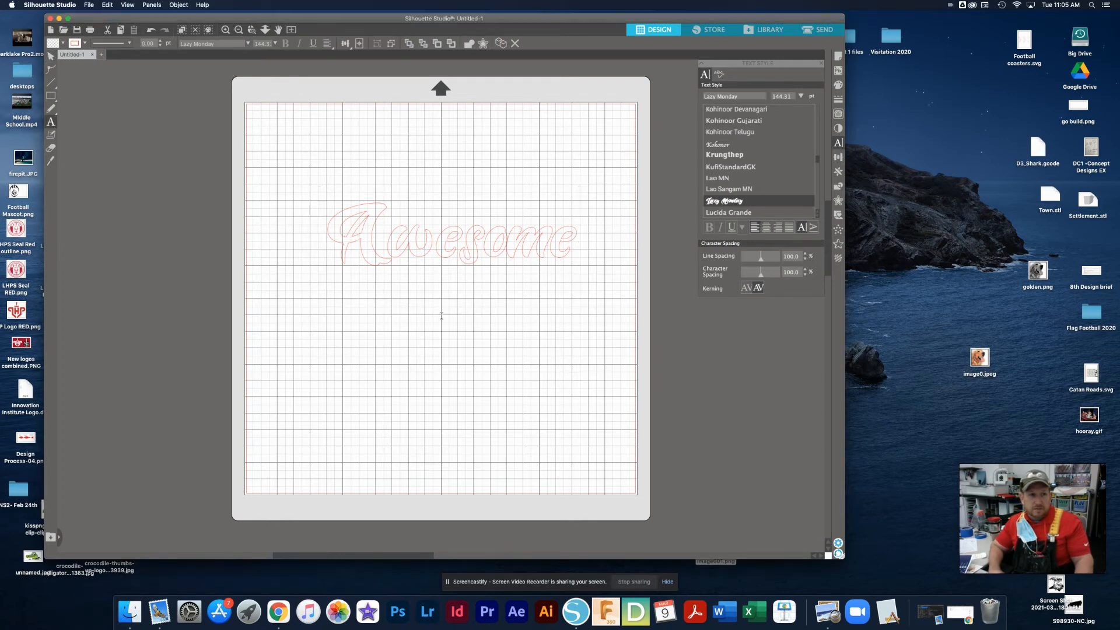
pyautogui.click(373, 229)
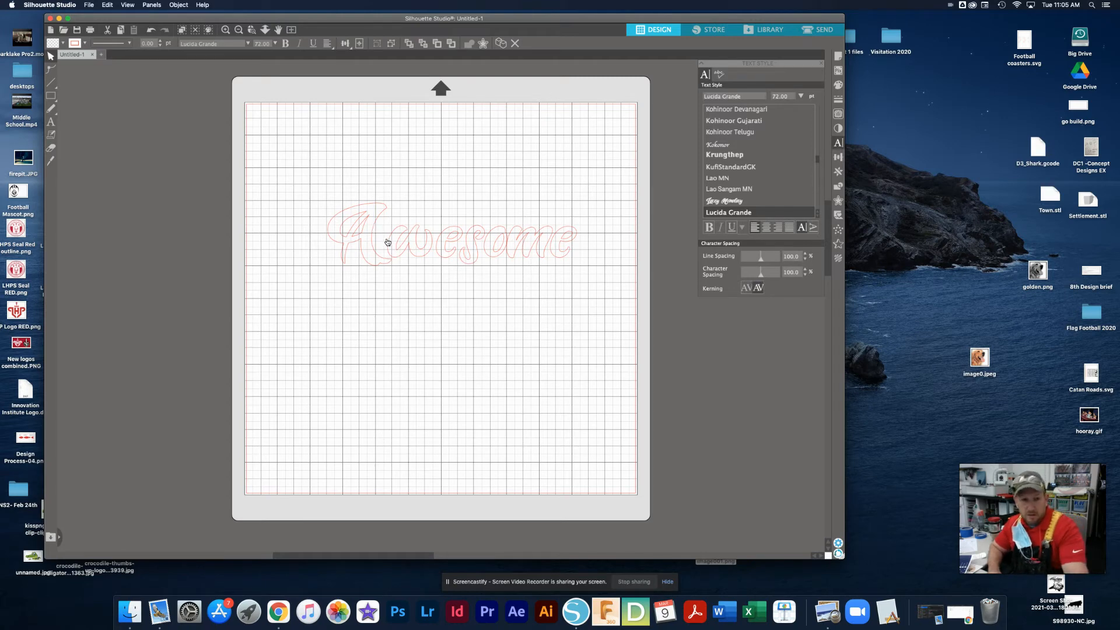
pyautogui.click(295, 228)
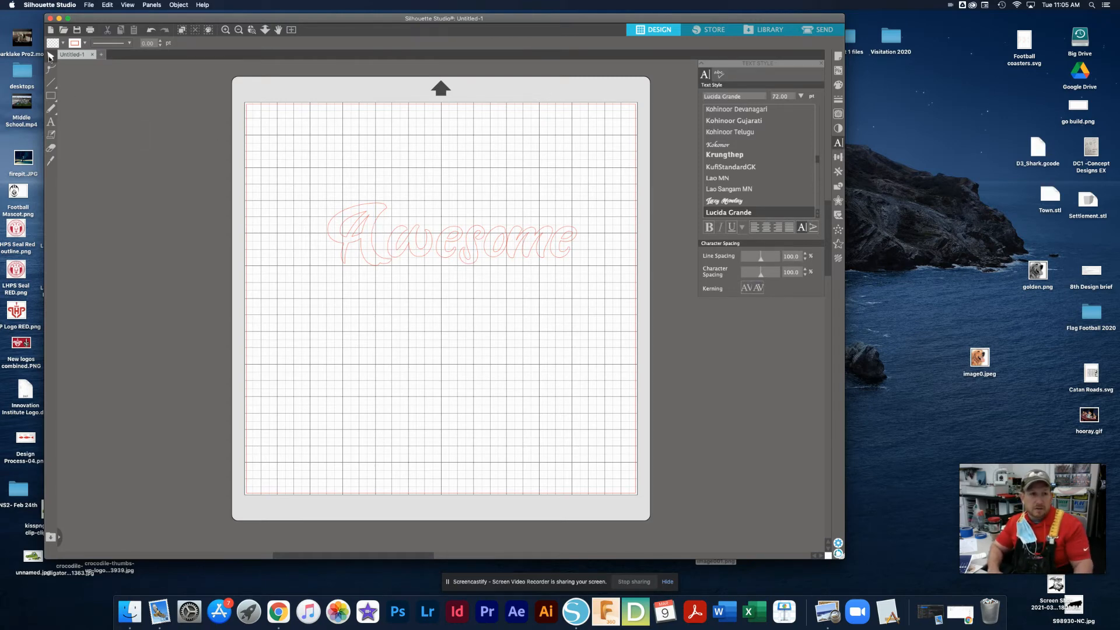
pyautogui.click(371, 211)
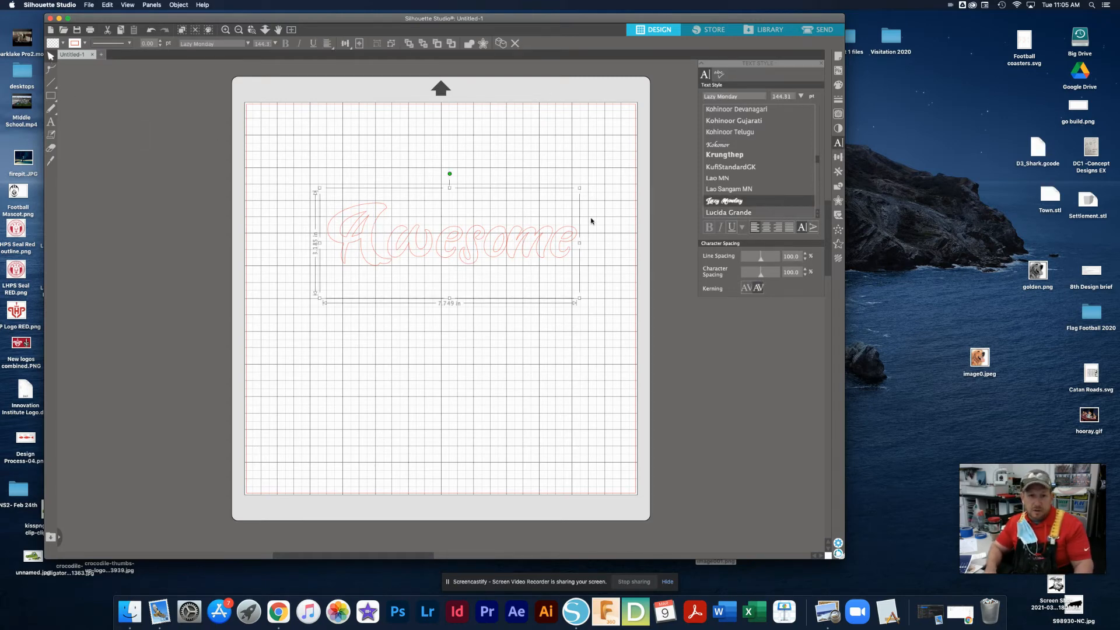
pyautogui.moveTo(580, 189); pyautogui.dragTo(533, 231)
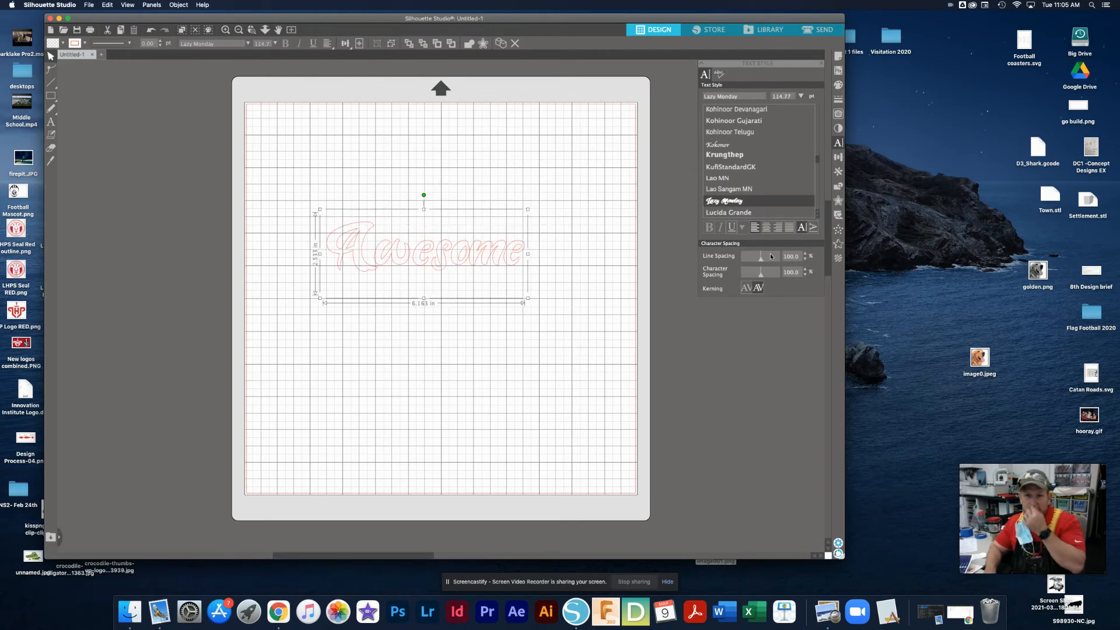
# Add a second line "people" to the text, with 130% character spacing and 46% line spacing
pyautogui.moveTo(760, 257)
pyautogui.mouseDown()
pyautogui.moveTo(770, 278)
pyautogui.moveTo(758, 278)
pyautogui.moveTo(756, 261)
pyautogui.mouseUp()
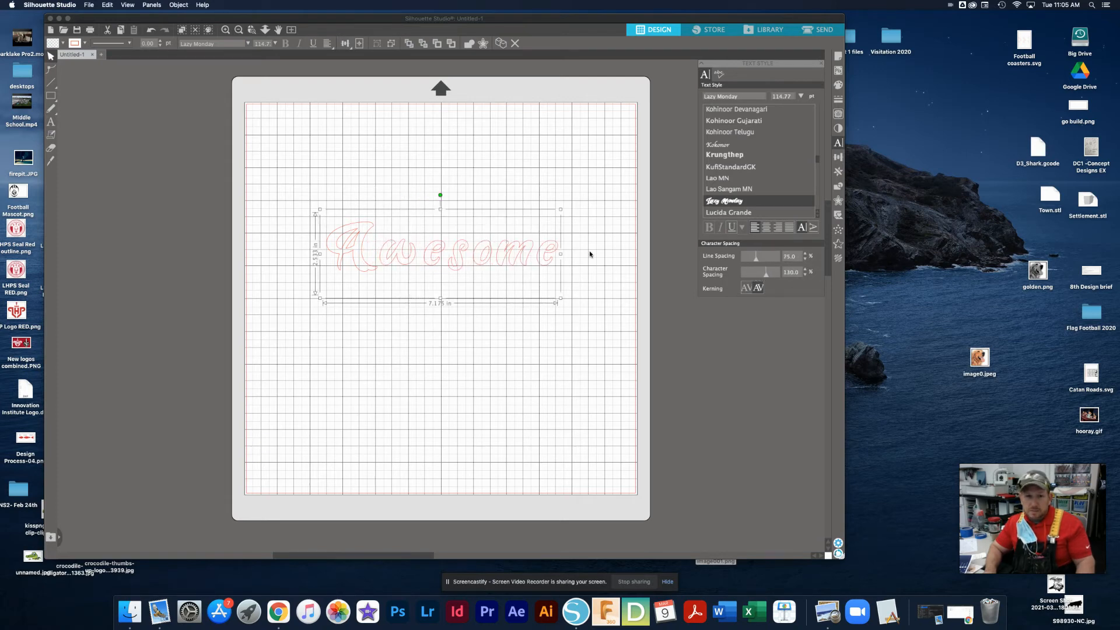
pyautogui.click(552, 260)
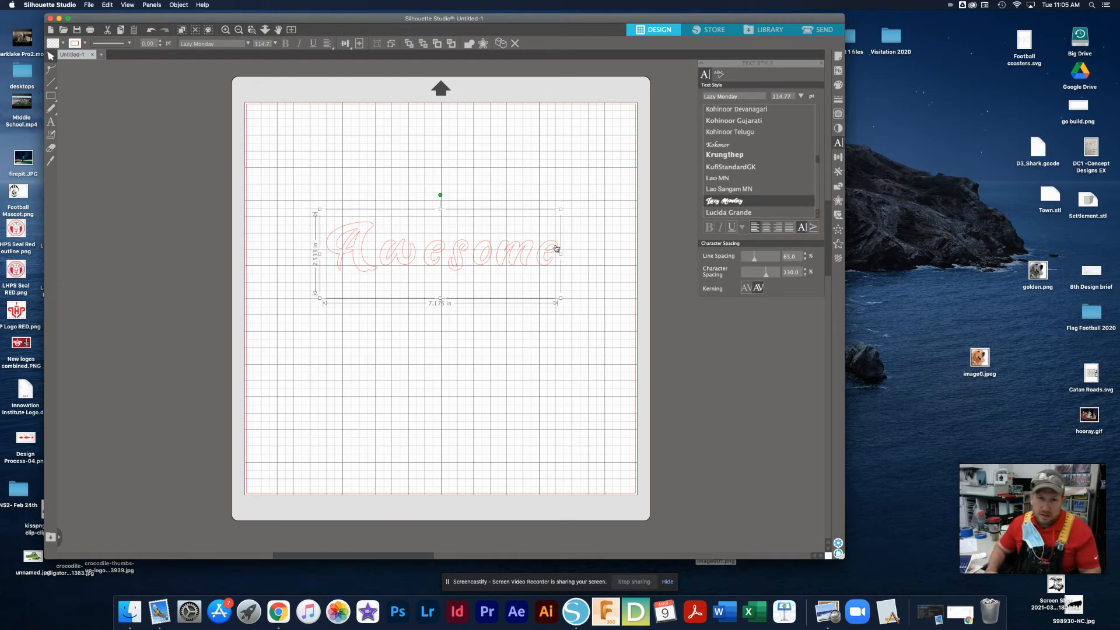
pyautogui.doubleClick(551, 248)
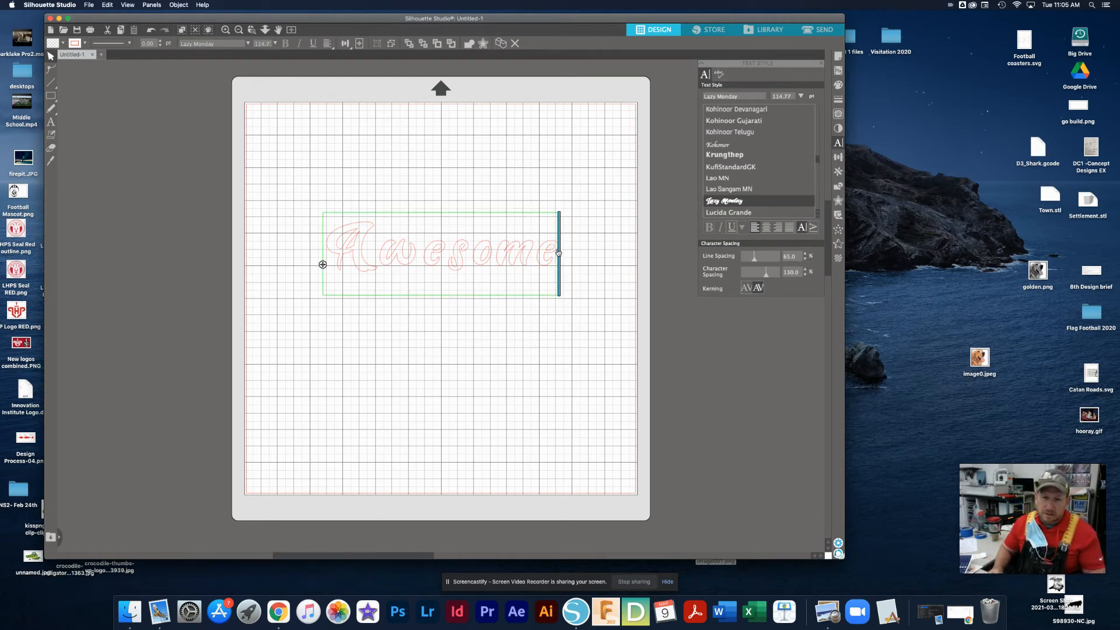
pyautogui.press('Return')
pyautogui.write('people')
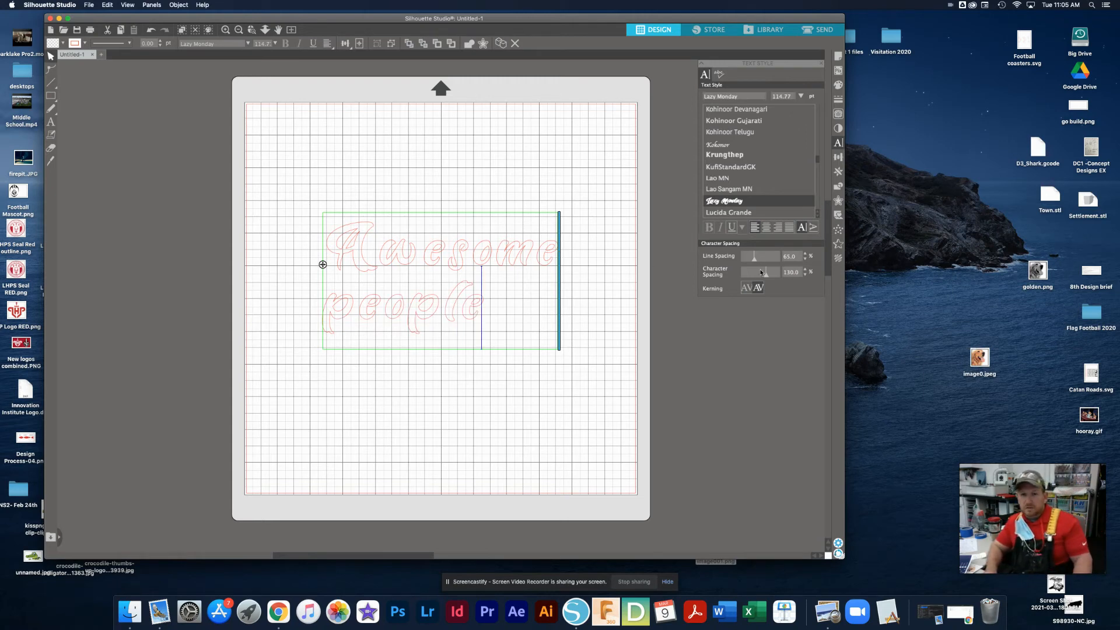
pyautogui.moveTo(754, 261); pyautogui.dragTo(754, 260)
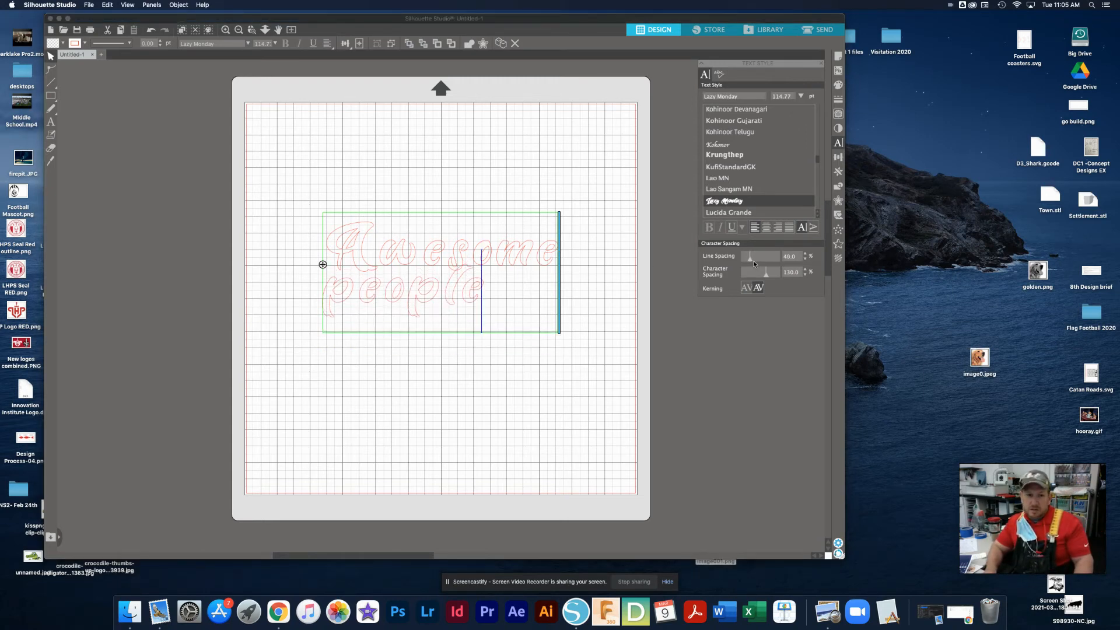
# Delete the two-line "Awesome people" text from the page
pyautogui.click(358, 146)
pyautogui.click(398, 249)
pyautogui.press('Delete')
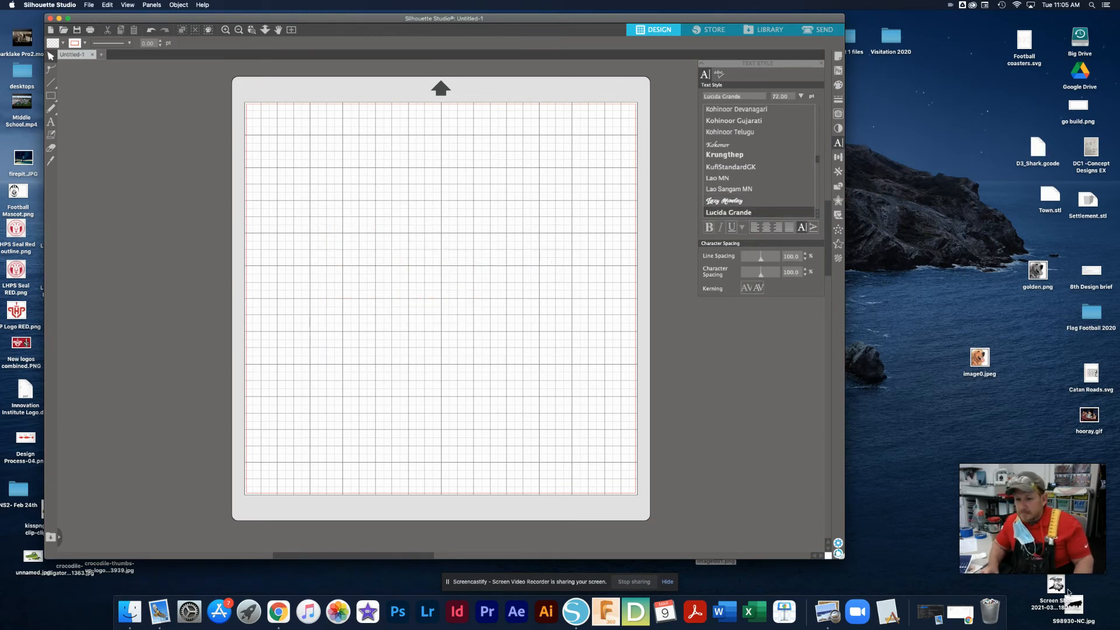
# Place the Florida Adventure screenshot from the desktop on the page and shift it toward the page's left side
pyautogui.moveTo(1059, 586); pyautogui.dragTo(634, 241)
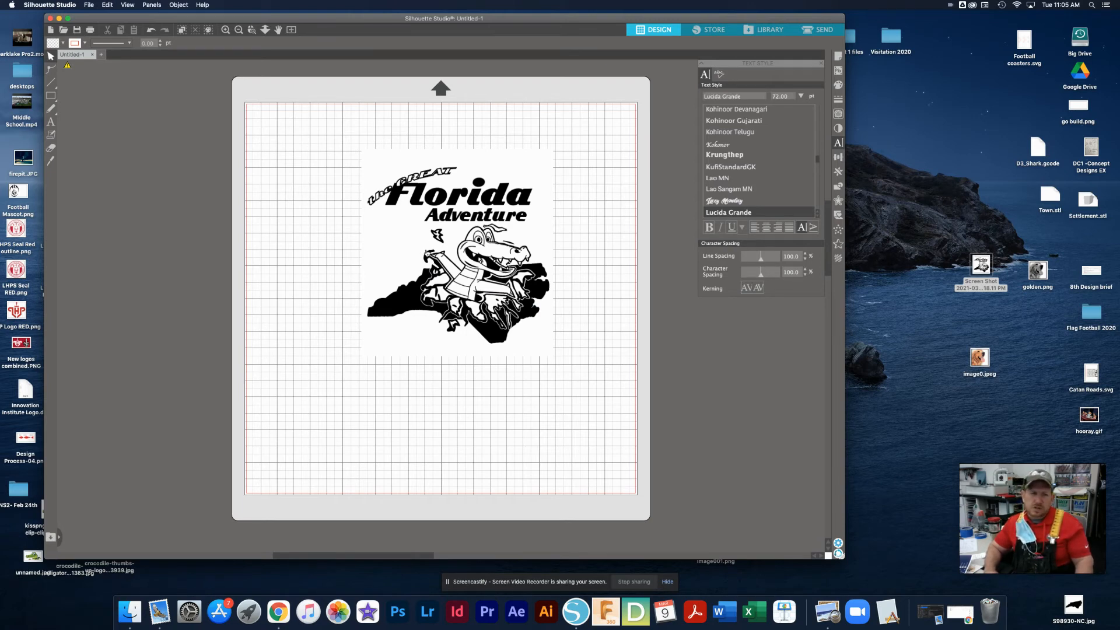
pyautogui.moveTo(464, 259); pyautogui.dragTo(414, 259)
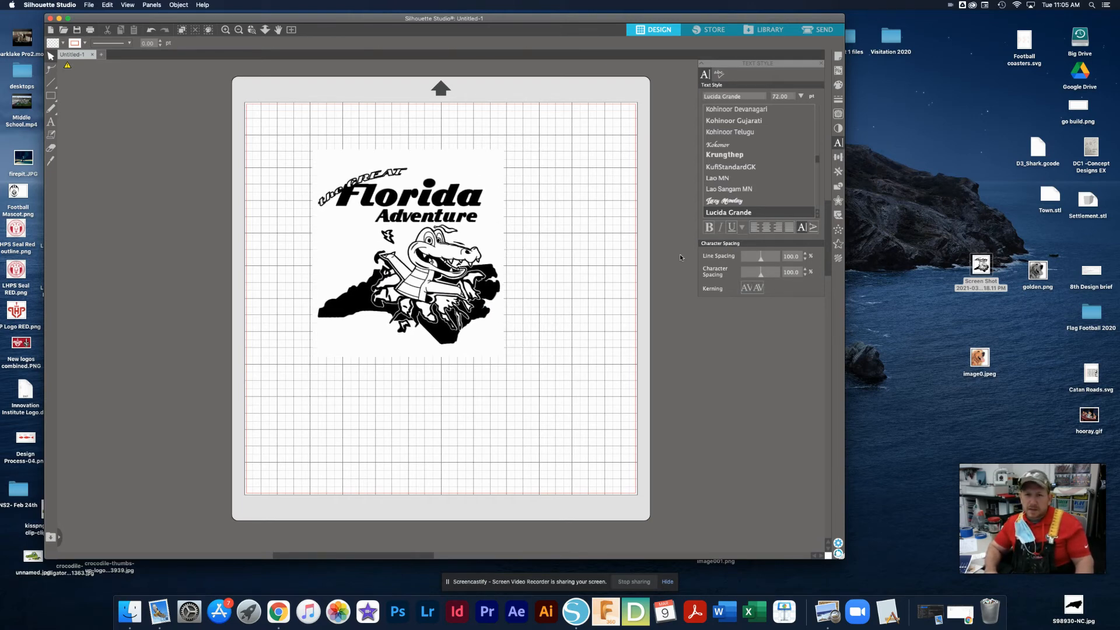
# Trace the Florida Adventure image within a selection area about 8.5 in wide, using a 68% threshold
pyautogui.click(839, 115)
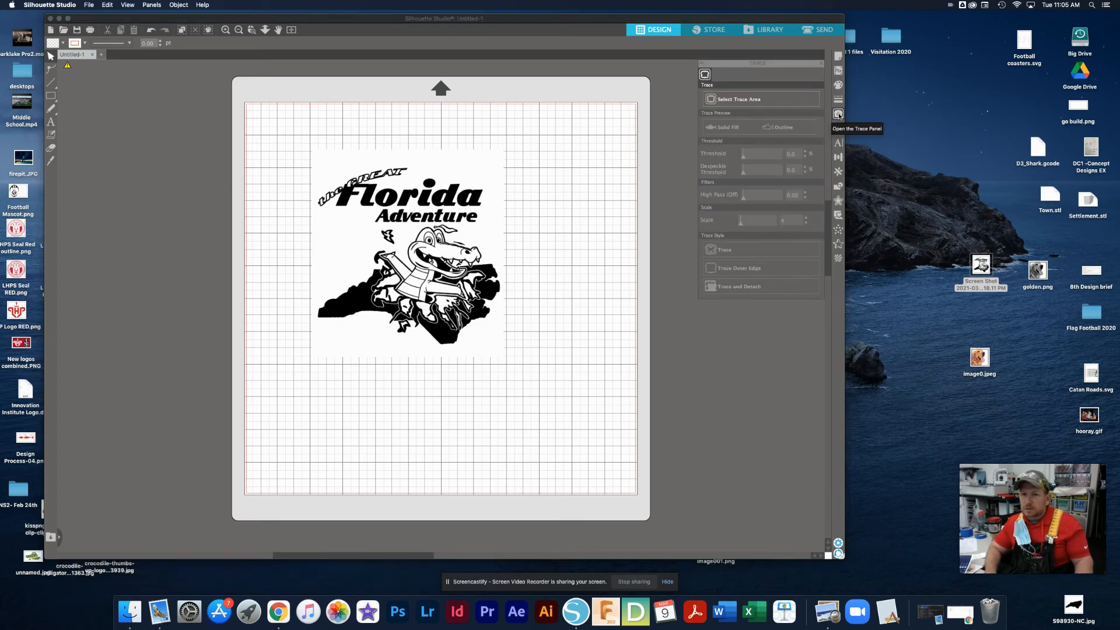
pyautogui.click(770, 101)
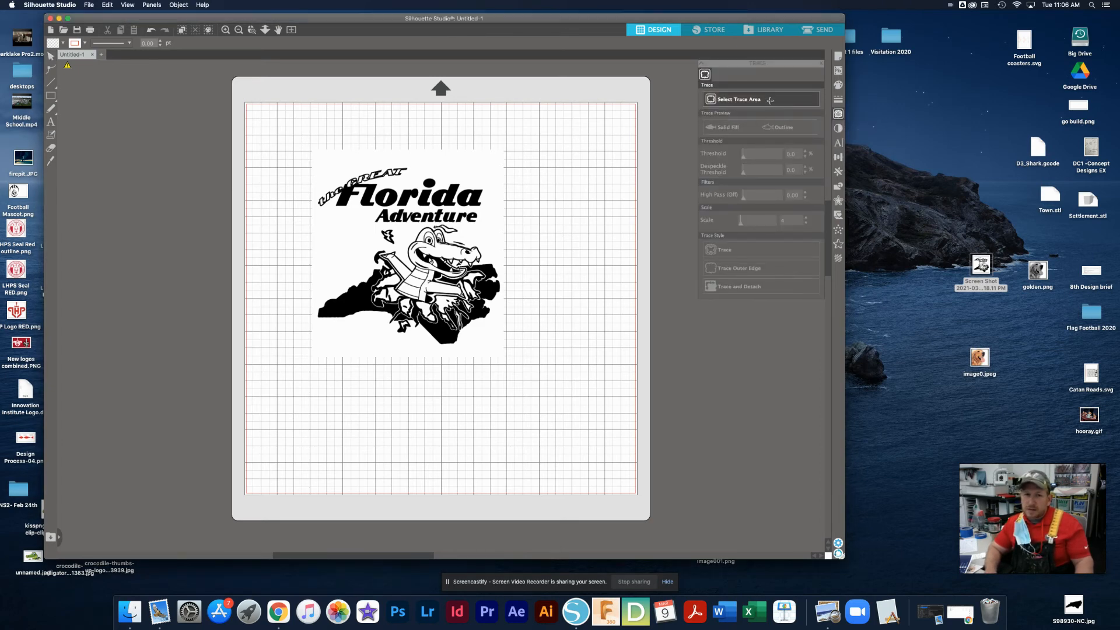
pyautogui.moveTo(289, 134); pyautogui.dragTo(568, 411)
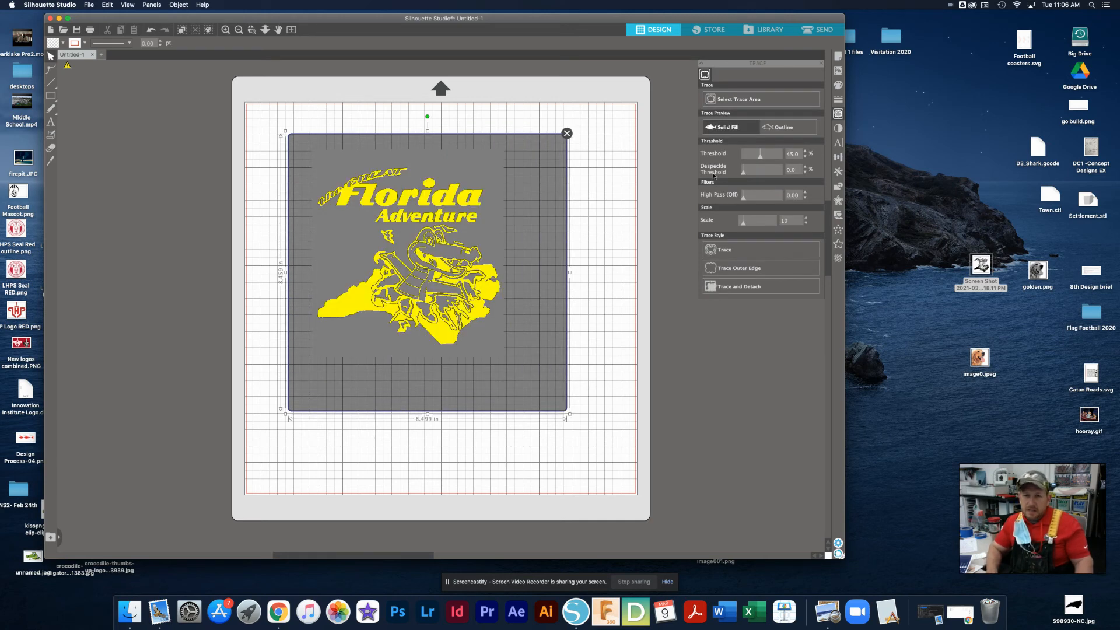
pyautogui.moveTo(759, 157)
pyautogui.mouseDown()
pyautogui.moveTo(788, 158)
pyautogui.moveTo(768, 156)
pyautogui.mouseUp()
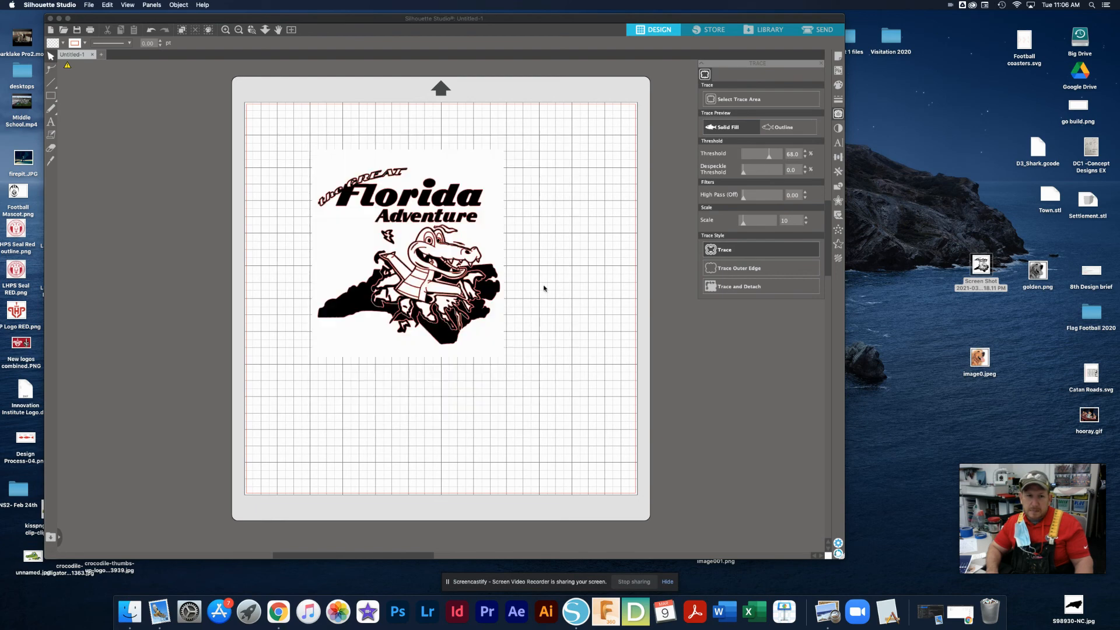
# Move the original Florida Adventure image away from its traced outlines and delete it
pyautogui.click(475, 170)
pyautogui.moveTo(475, 170); pyautogui.dragTo(697, 172)
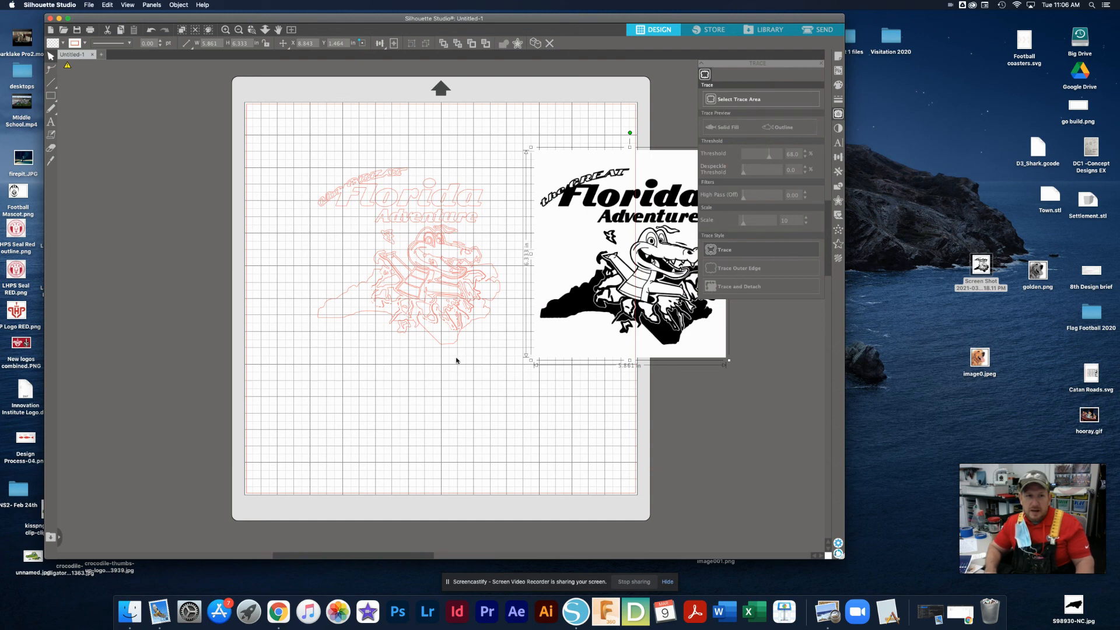
pyautogui.moveTo(612, 273); pyautogui.dragTo(519, 354)
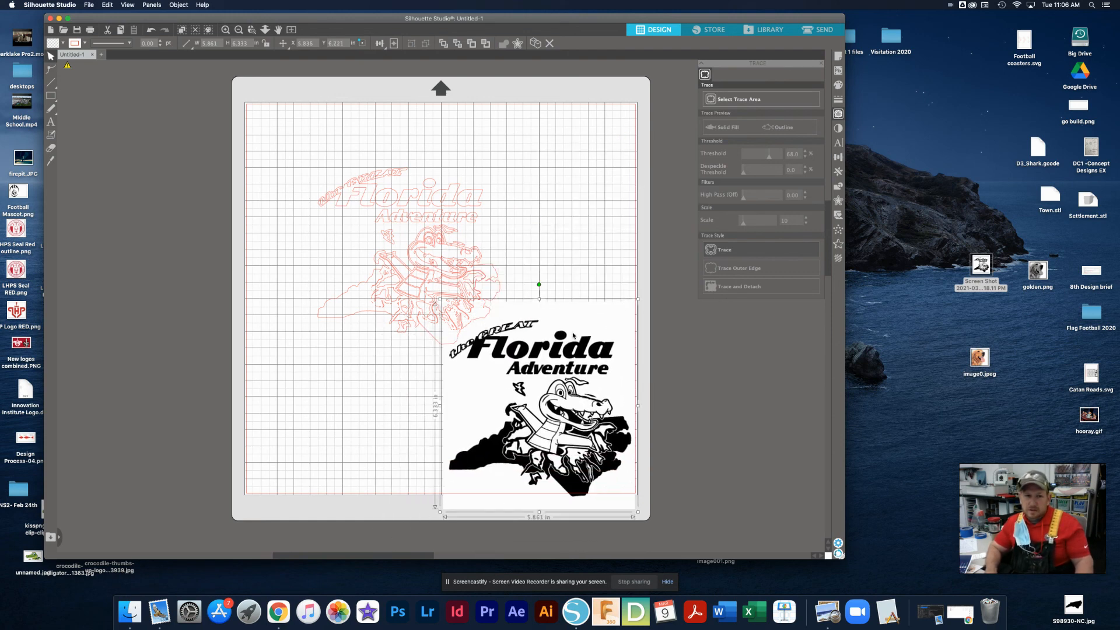
pyautogui.press('Delete')
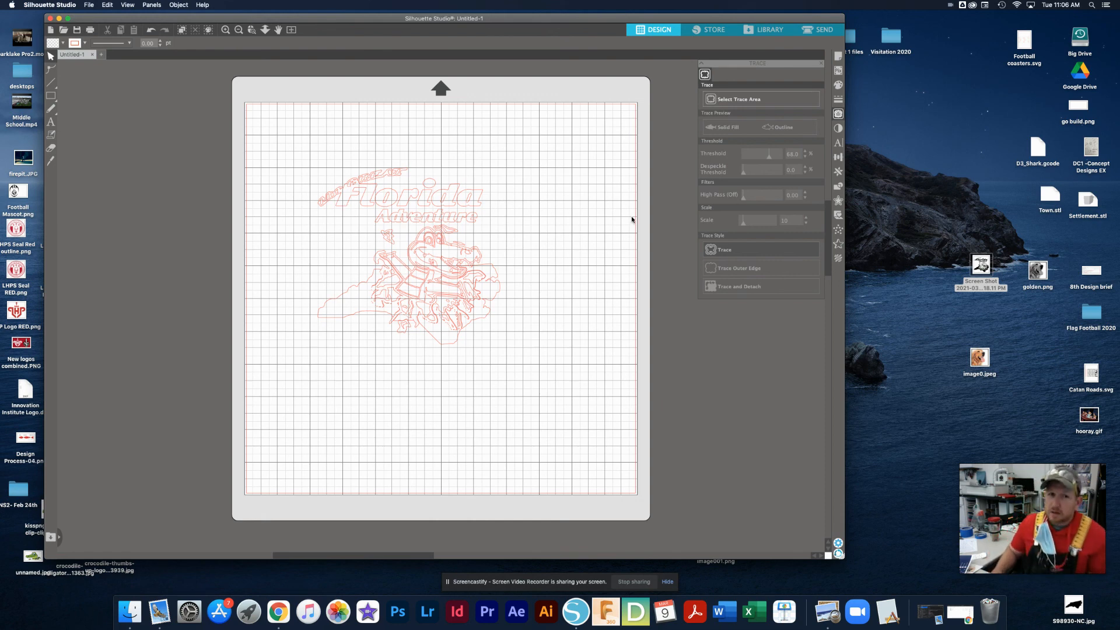
# Select all the traced outlines of the Florida Adventure design
pyautogui.moveTo(304, 167)
pyautogui.mouseDown()
pyautogui.moveTo(530, 325)
pyautogui.moveTo(540, 373)
pyautogui.mouseUp()
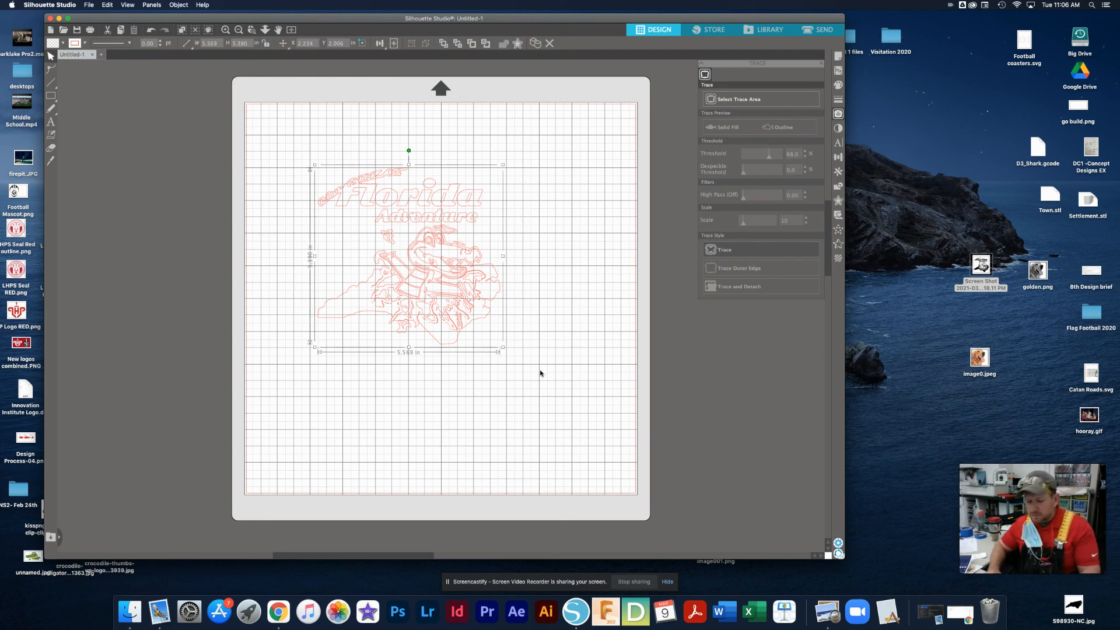